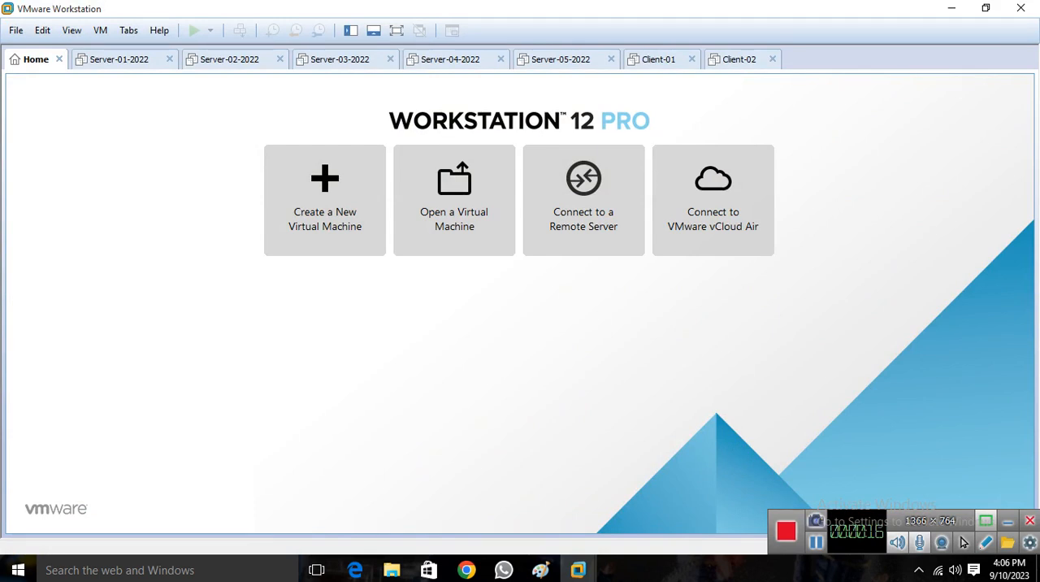
Open the settings of the Server-01-2022 virtual machine and set its CD/DVD (SATA) drive to use an ISO image file.
left_click(119, 59)
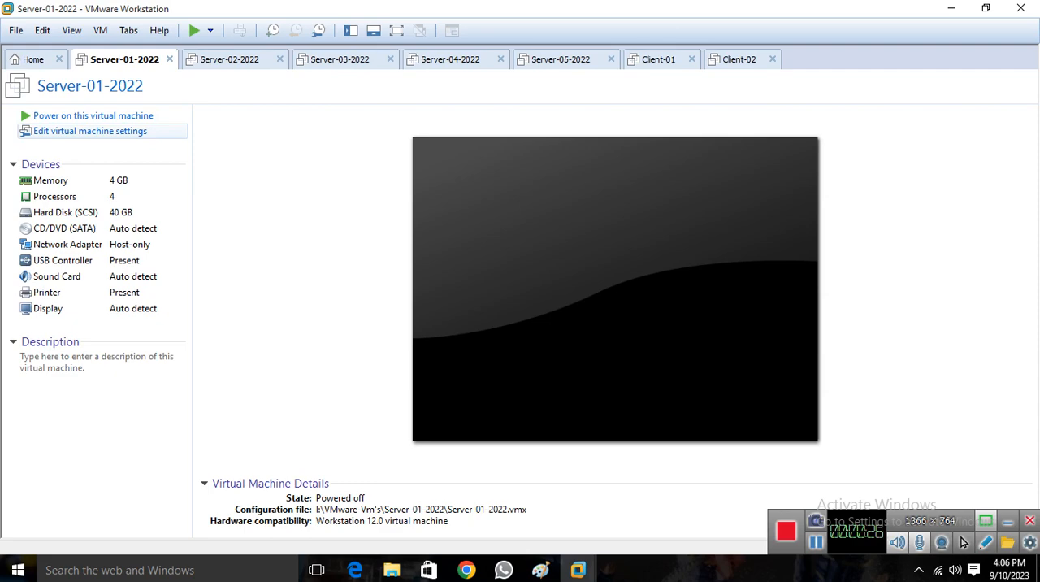
left_click(90, 130)
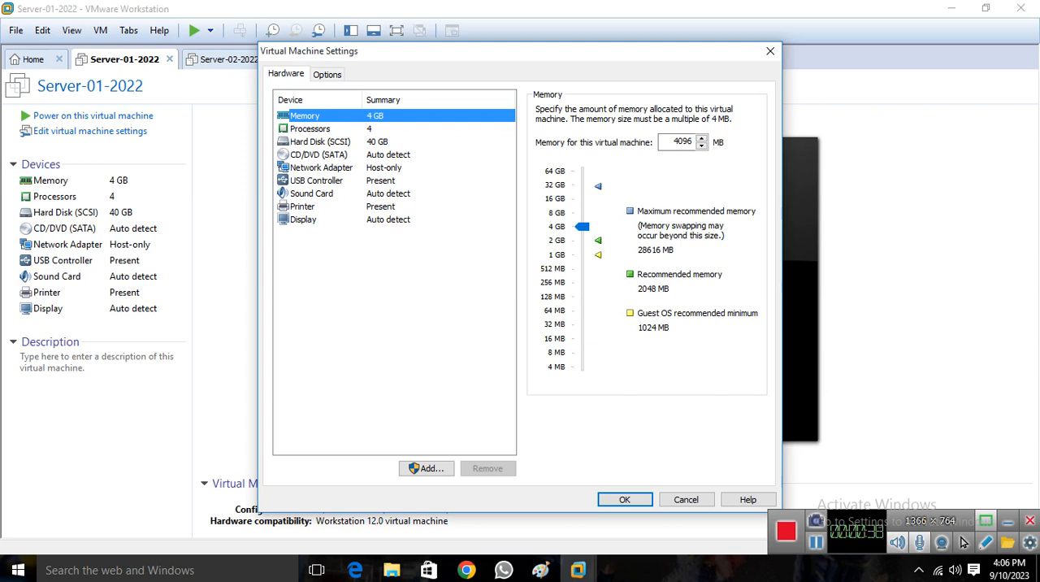
left_click(319, 155)
left_click(541, 201)
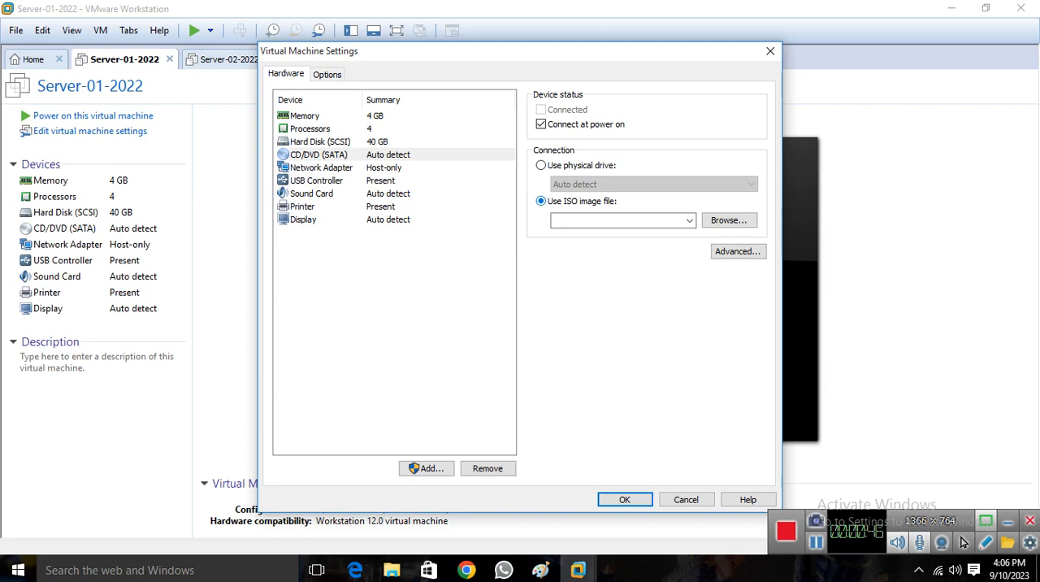
Choose the Server-2022 image from the Data\Images folder on drive I: as the drive's ISO and save the virtual machine settings.
left_click(729, 220)
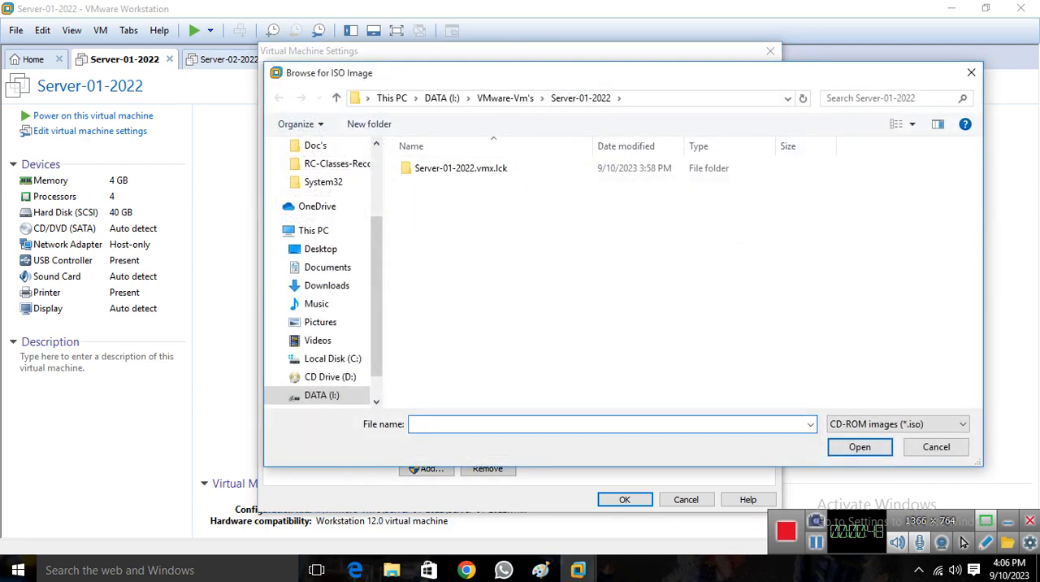
left_click_drag(376, 298, 376, 317)
left_click(322, 359)
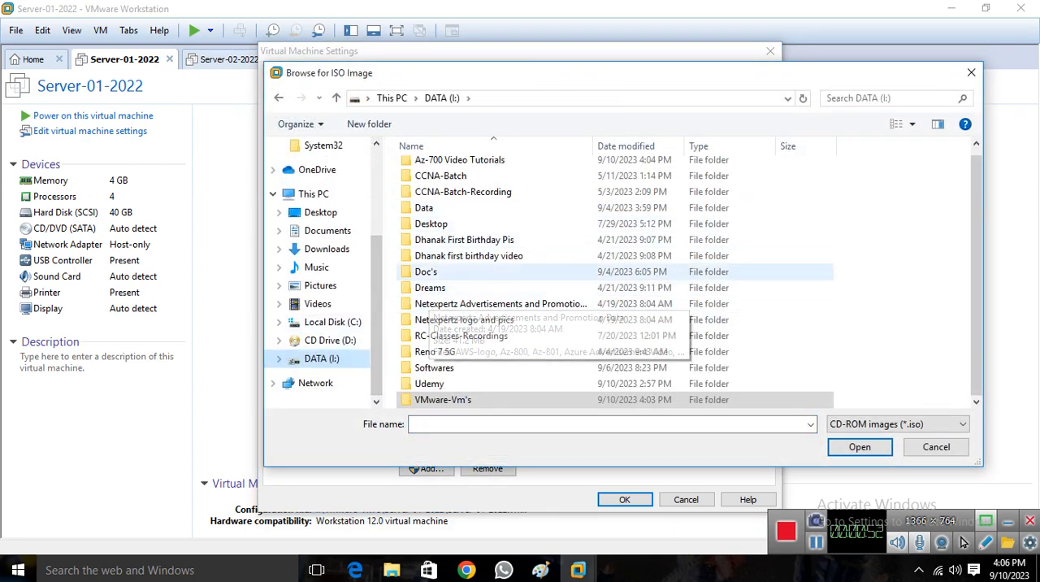
left_click(431, 208)
double_click(431, 208)
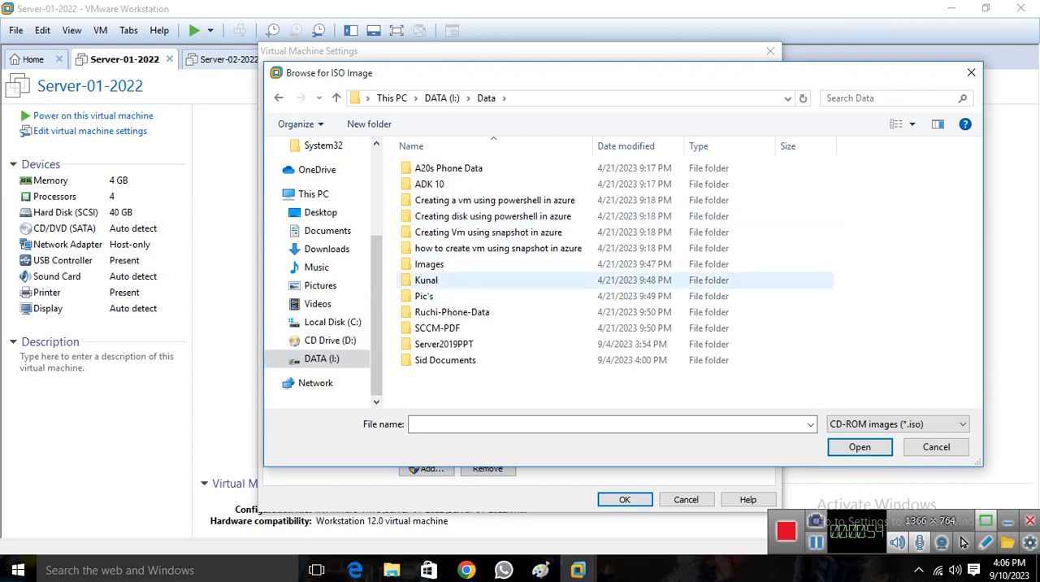
double_click(430, 264)
scroll(504, 326, "down", 4)
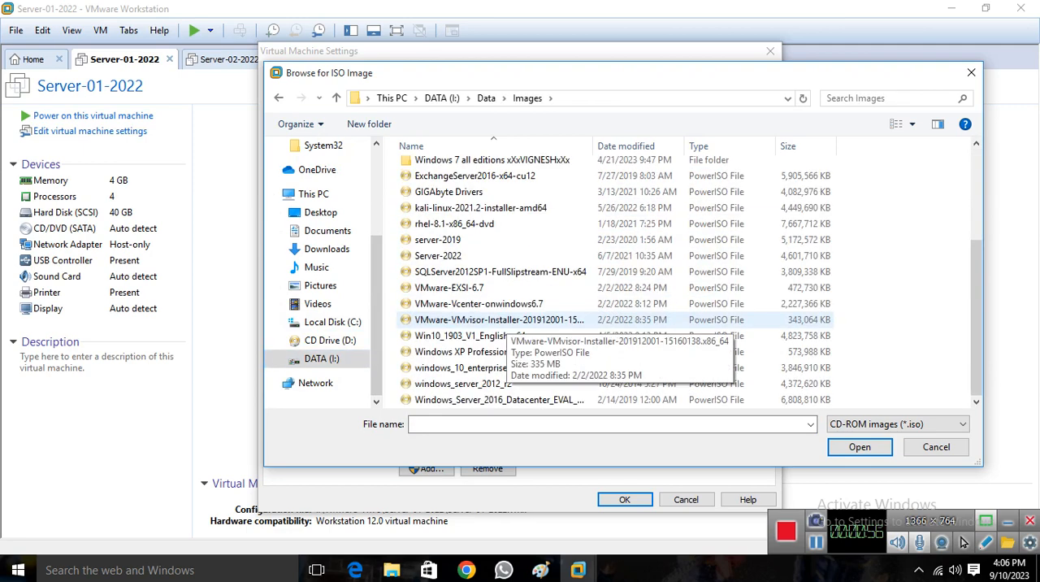
left_click(455, 256)
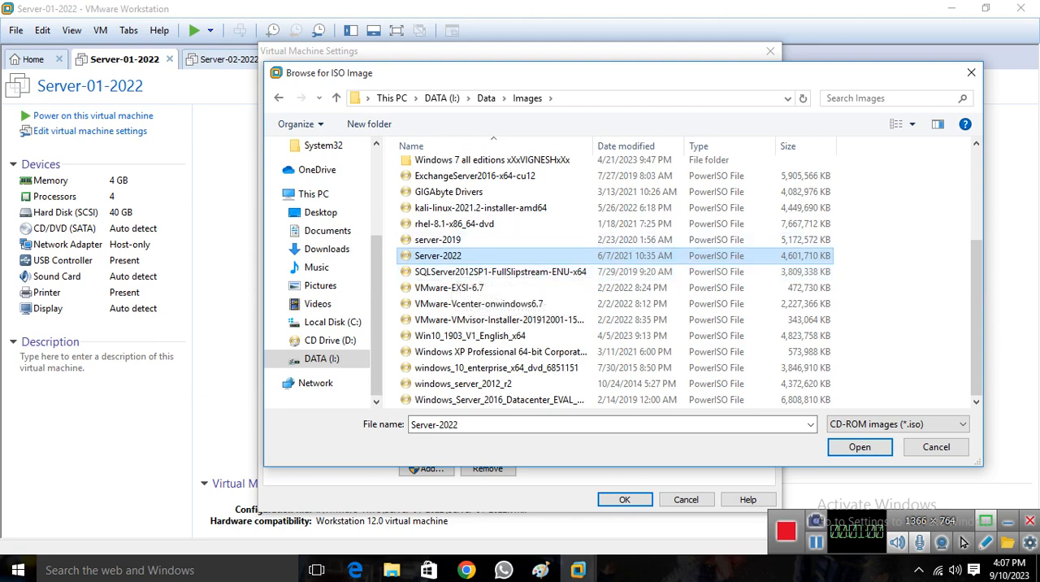
left_click(861, 447)
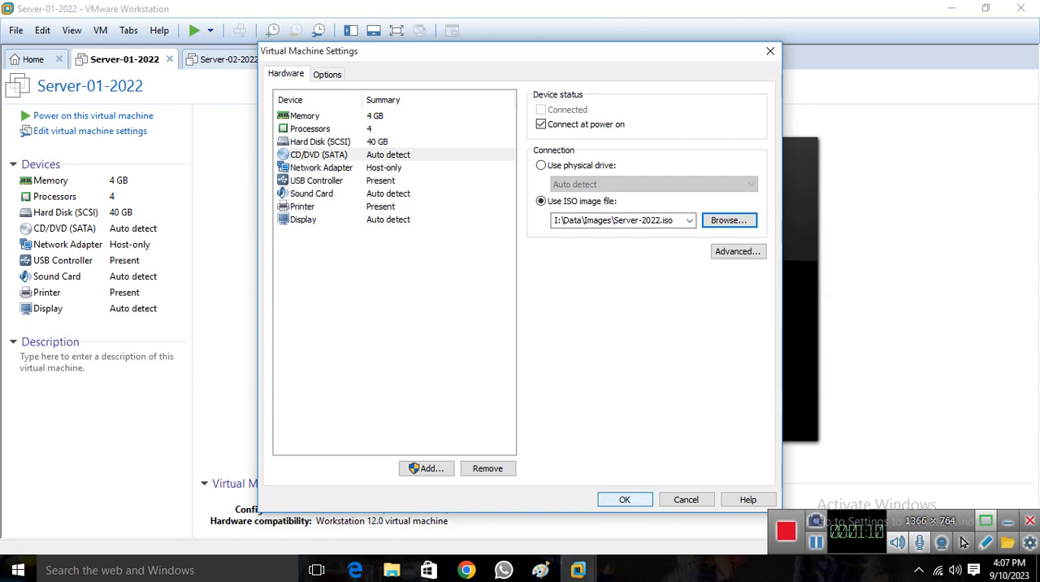
left_click(625, 499)
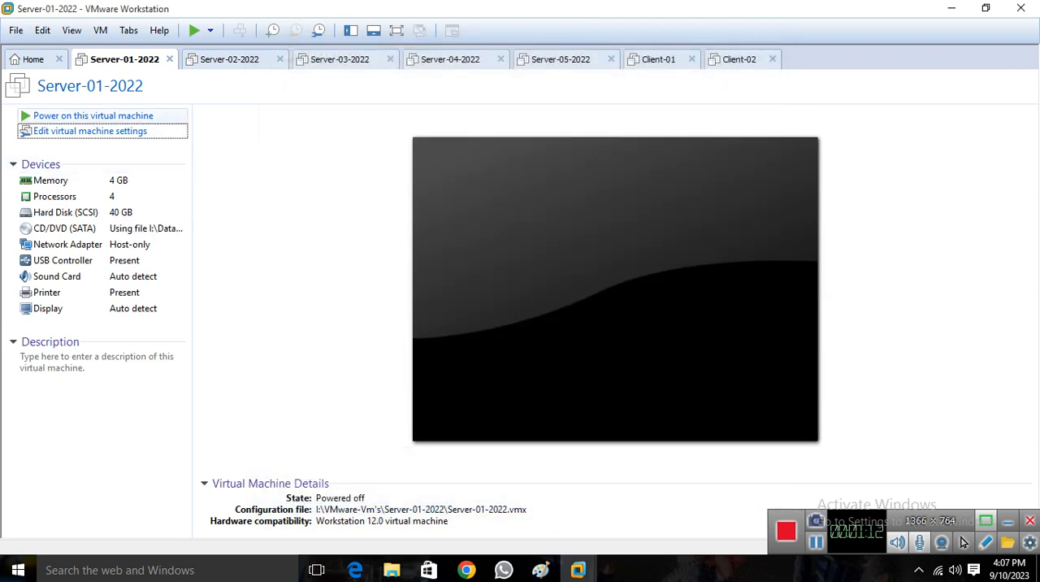
Power on Server-01-2022 and start the operating system installation with English (United States) language and time formats and US keyboard.
left_click(93, 116)
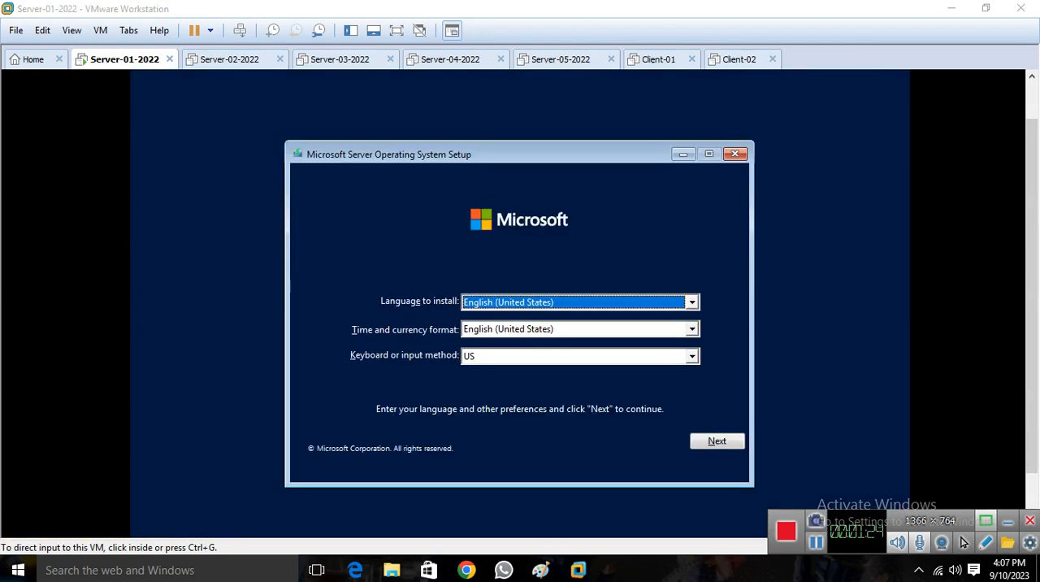
left_click(462, 249)
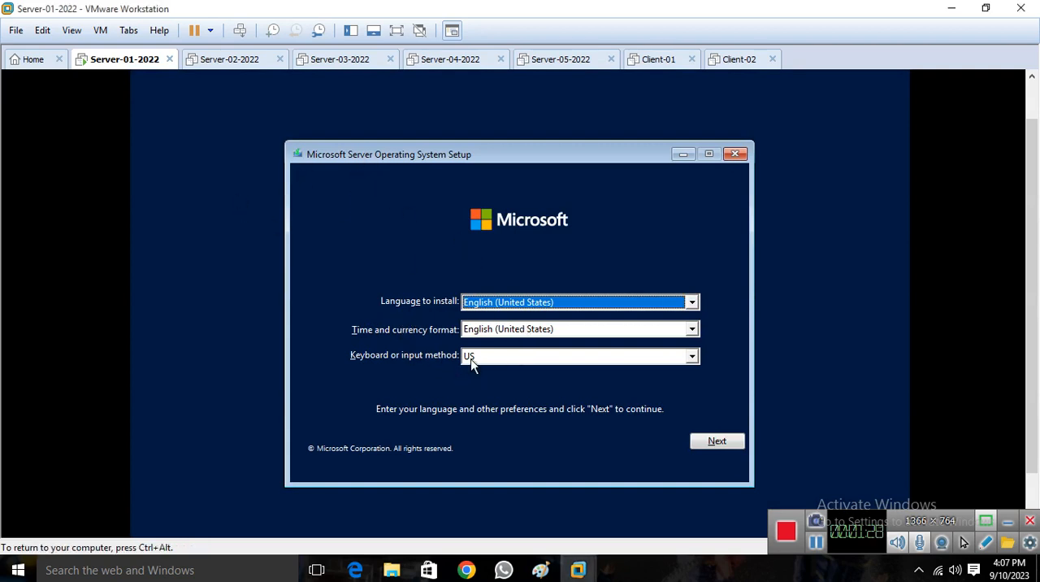
left_click(704, 440)
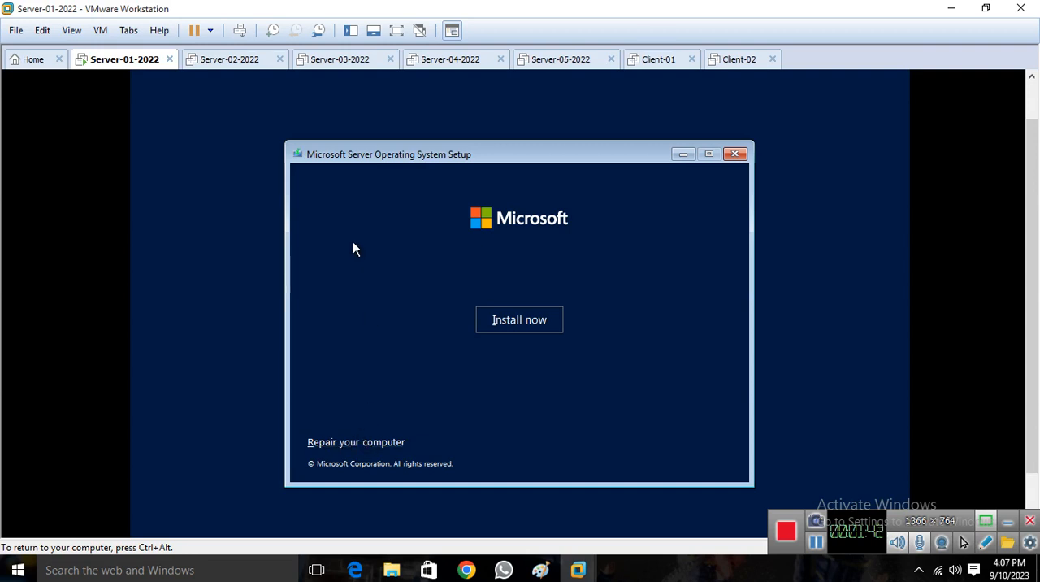
left_click(520, 316)
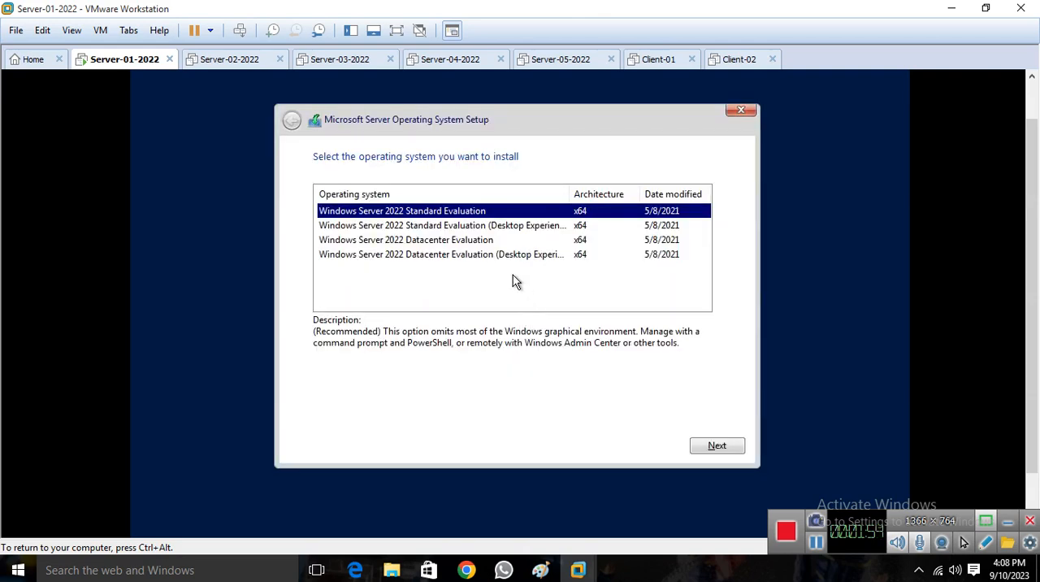
Choose Windows Server 2022 Datacenter Evaluation (Desktop Experience) as the operating system to install.
left_click(431, 227)
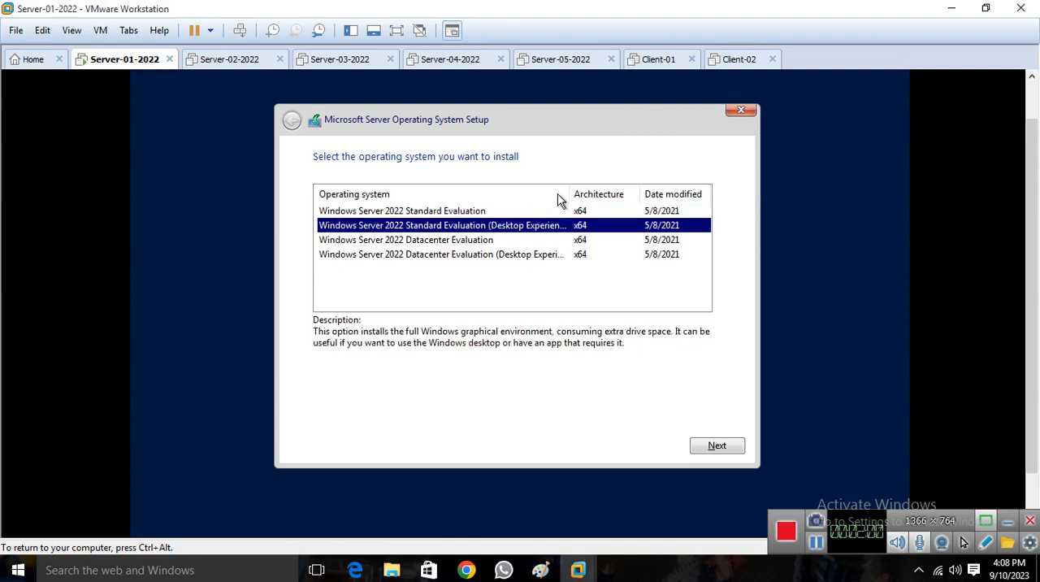
left_click_drag(568, 194, 592, 194)
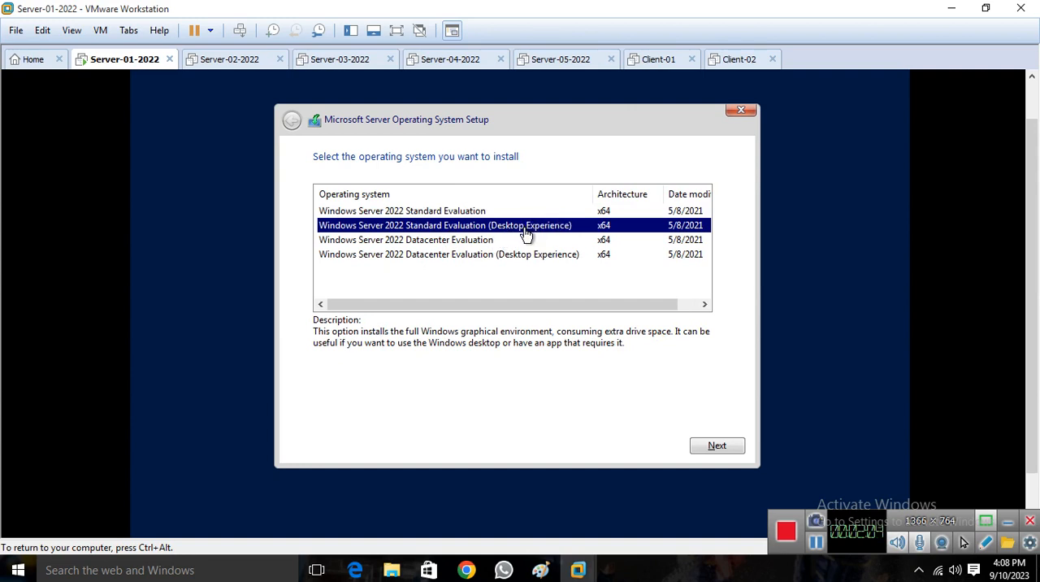
left_click(445, 255)
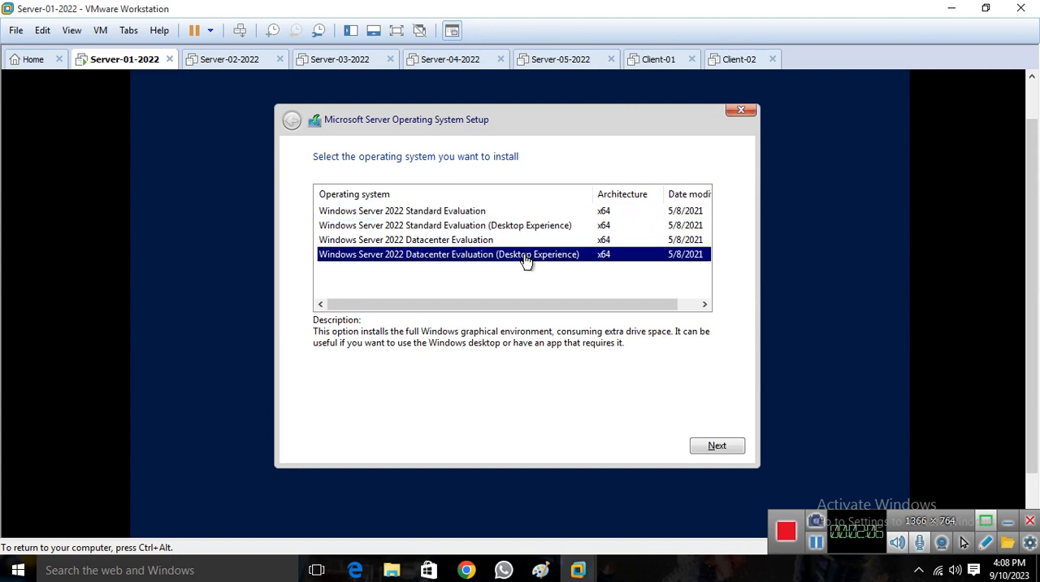
left_click(689, 444)
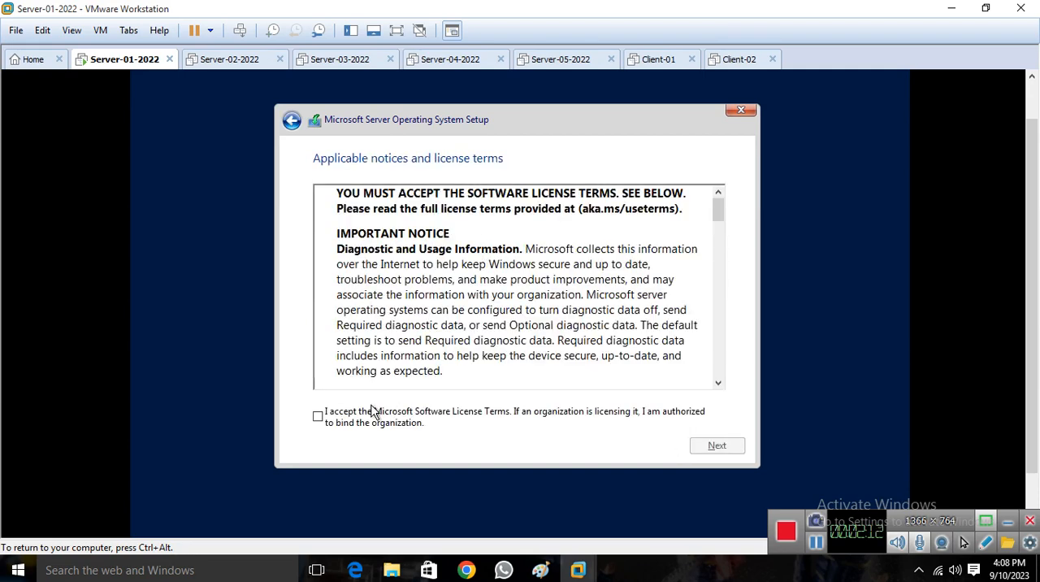
Accept the Microsoft Software License Terms and choose the Custom installation type for the server operating system only.
left_click(324, 419)
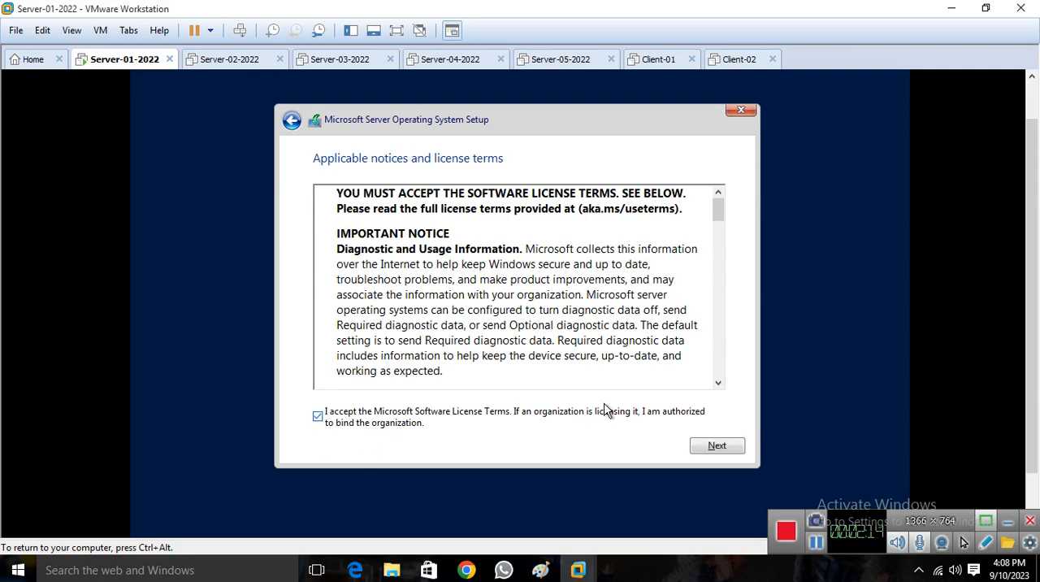
left_click(715, 446)
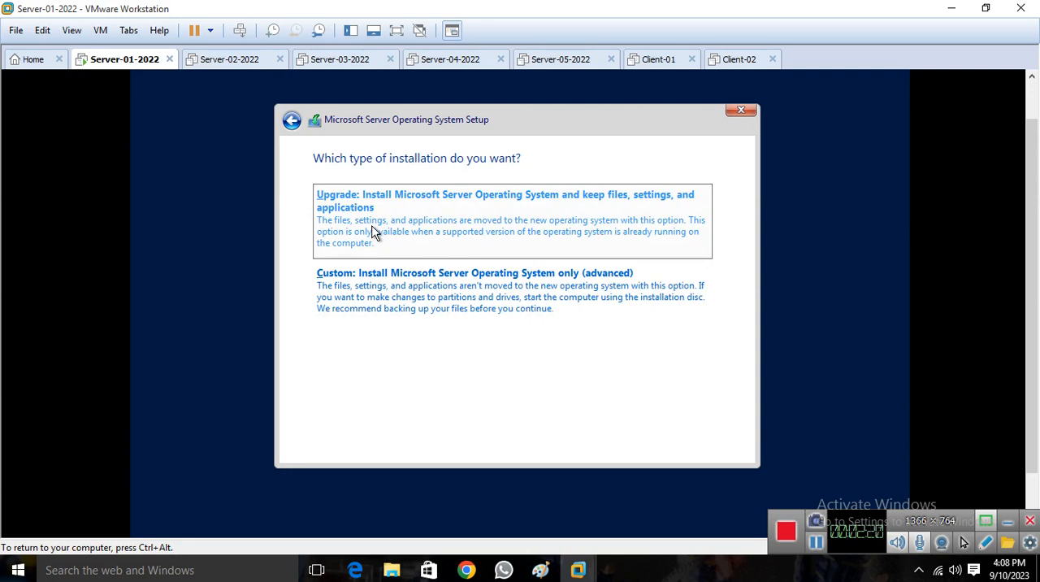
left_click(398, 300)
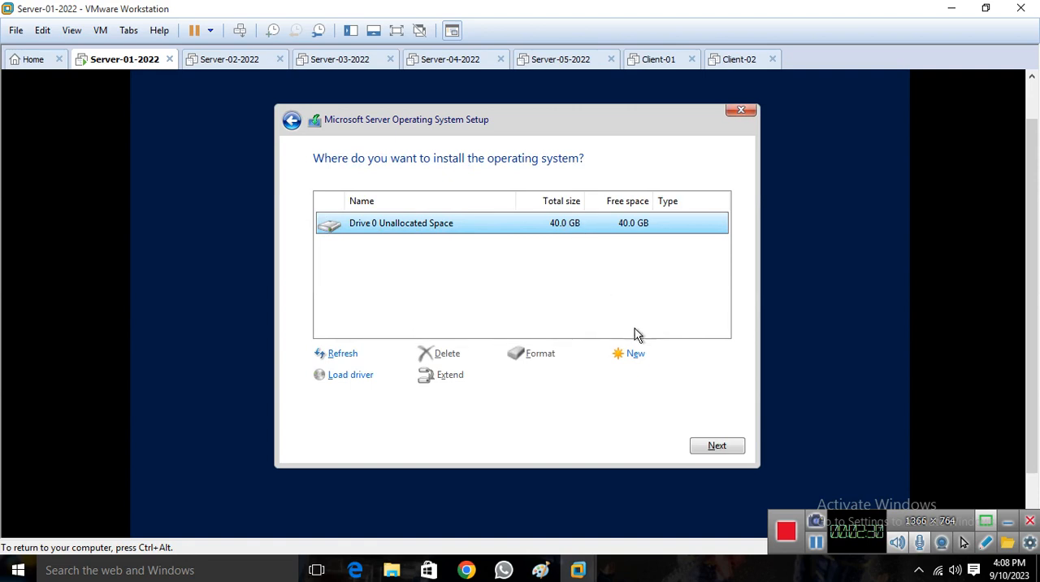
Start installing the operating system on the unallocated space of Drive 0 without creating a separate partition.
left_click(634, 354)
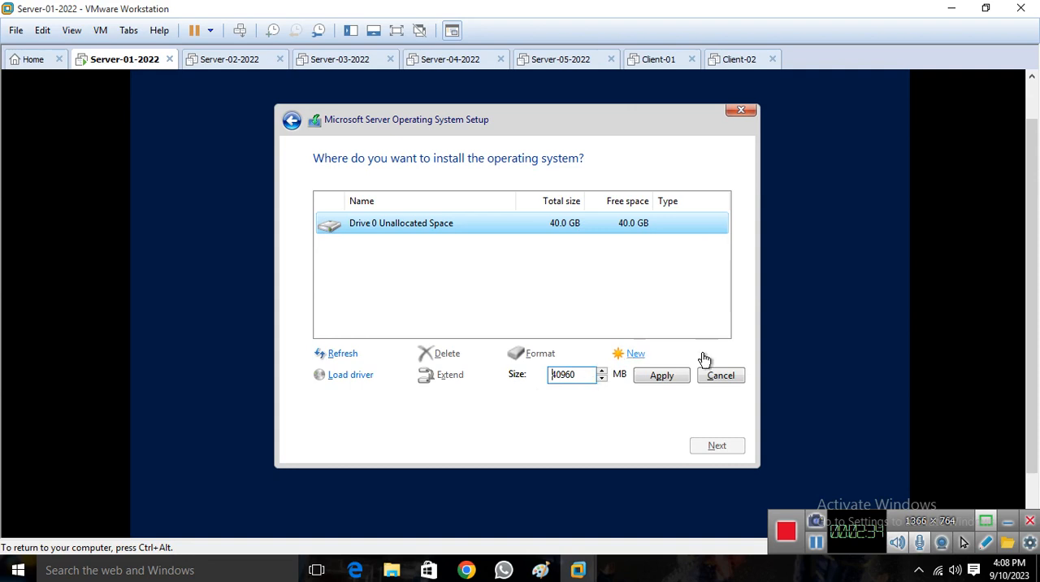
left_click(719, 378)
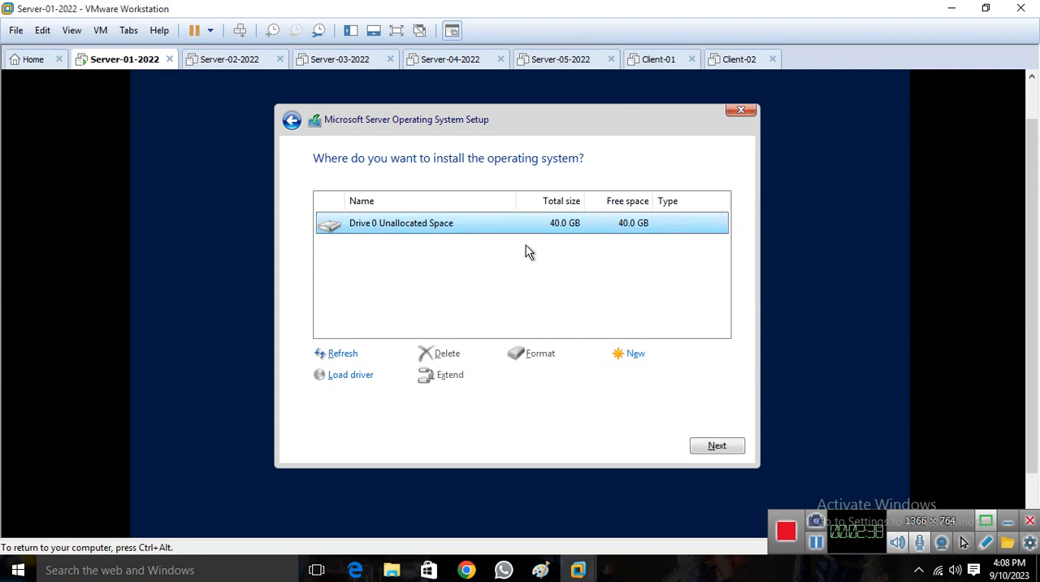
left_click(713, 448)
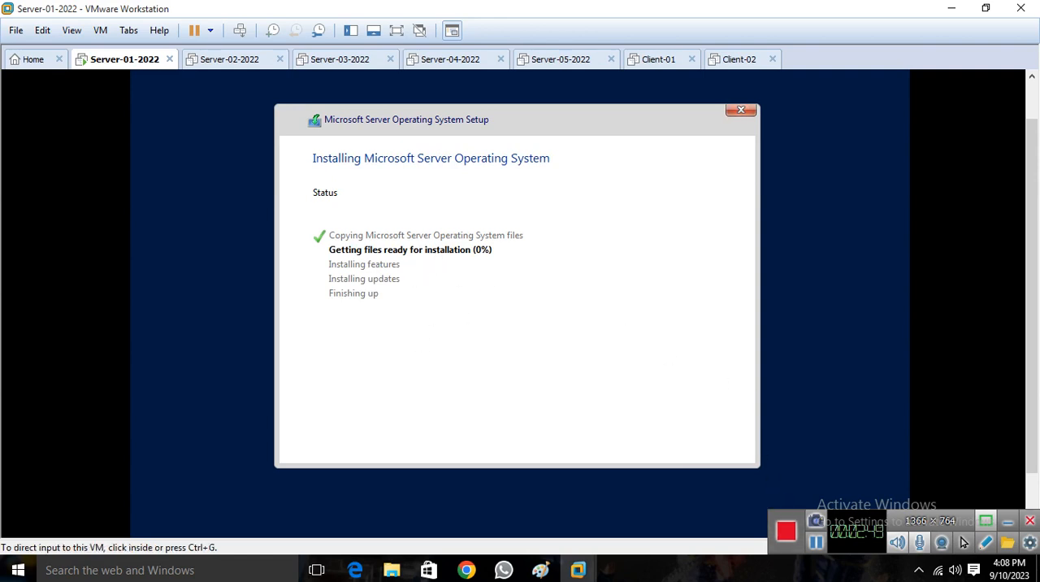
left_click(817, 542)
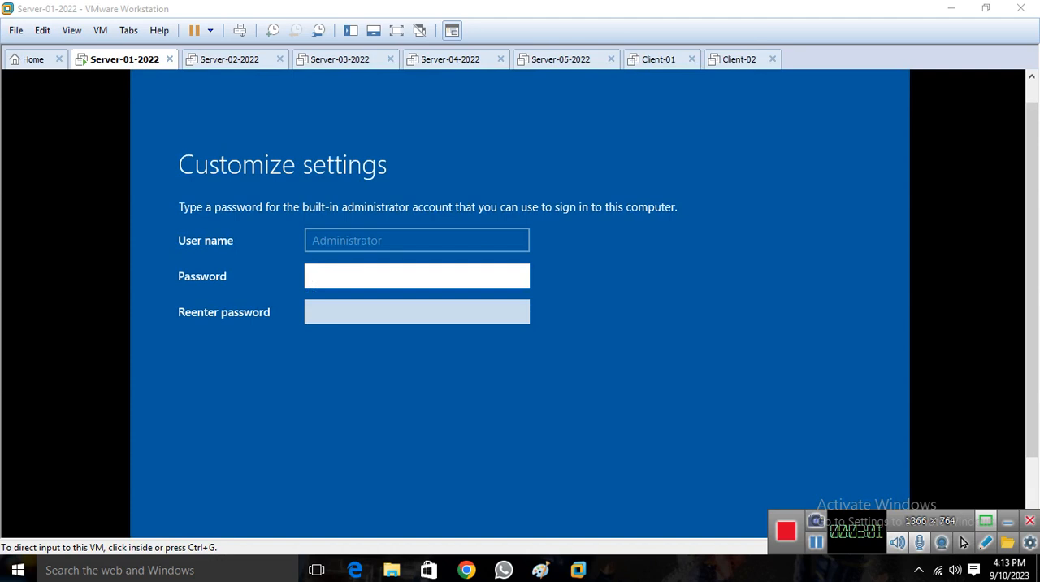
Set and confirm the password for the built-in Administrator account and finish customizing the settings.
left_click(550, 330)
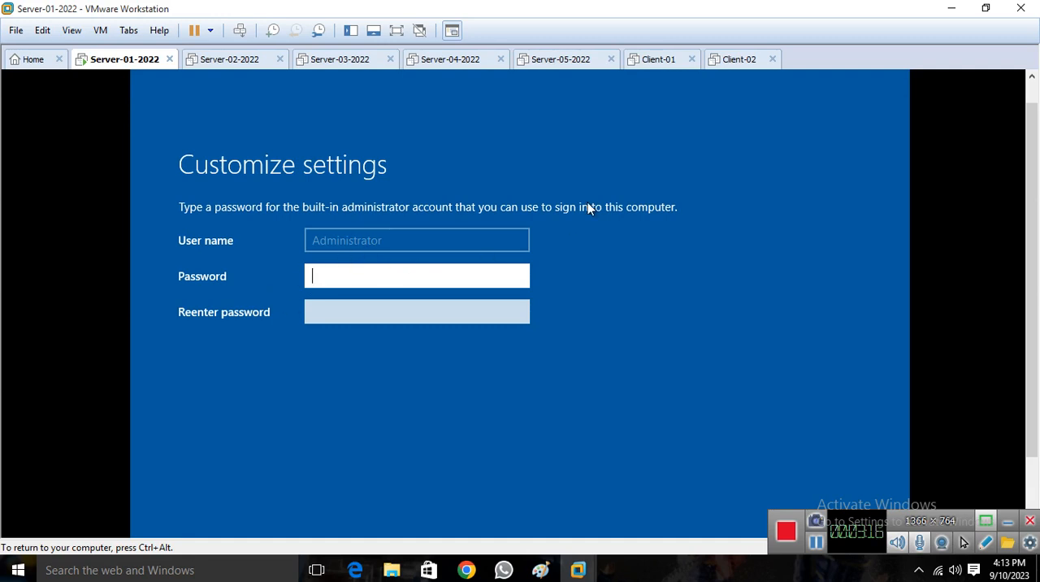
type("•••••••")
key("Tab")
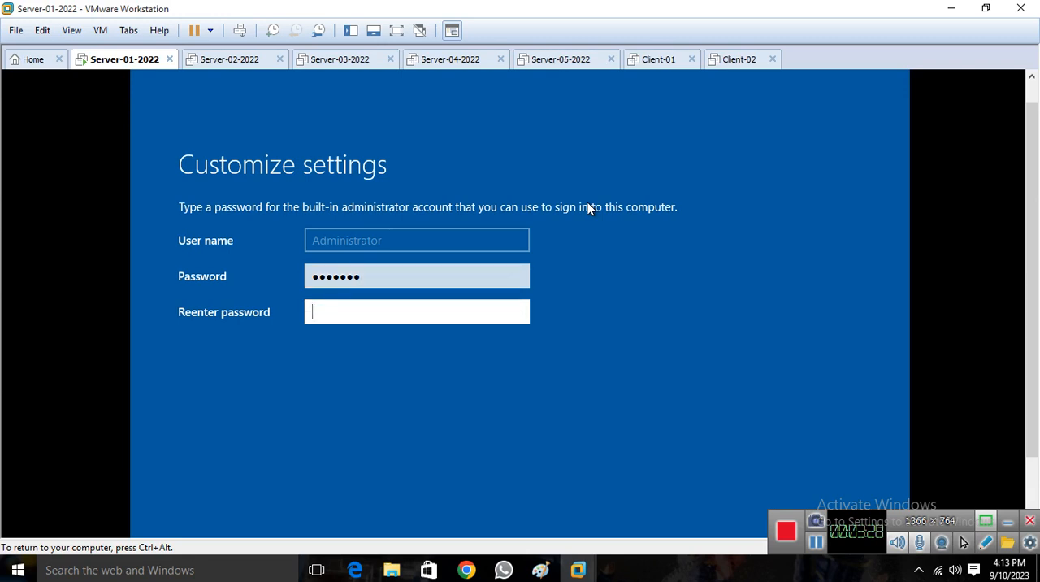
type("***")
left_click_drag(1032, 273, 1032, 322)
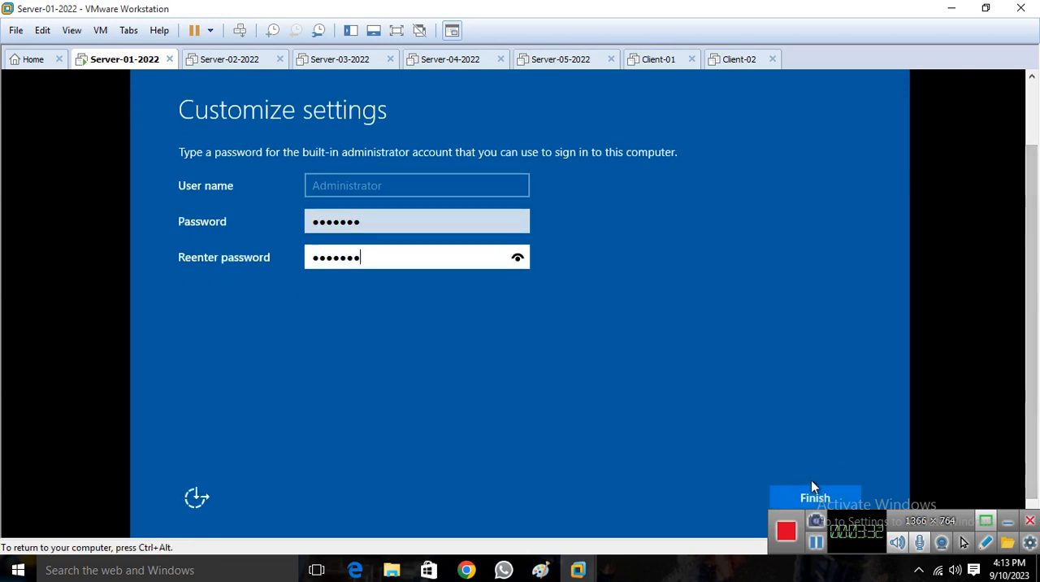
left_click(793, 496)
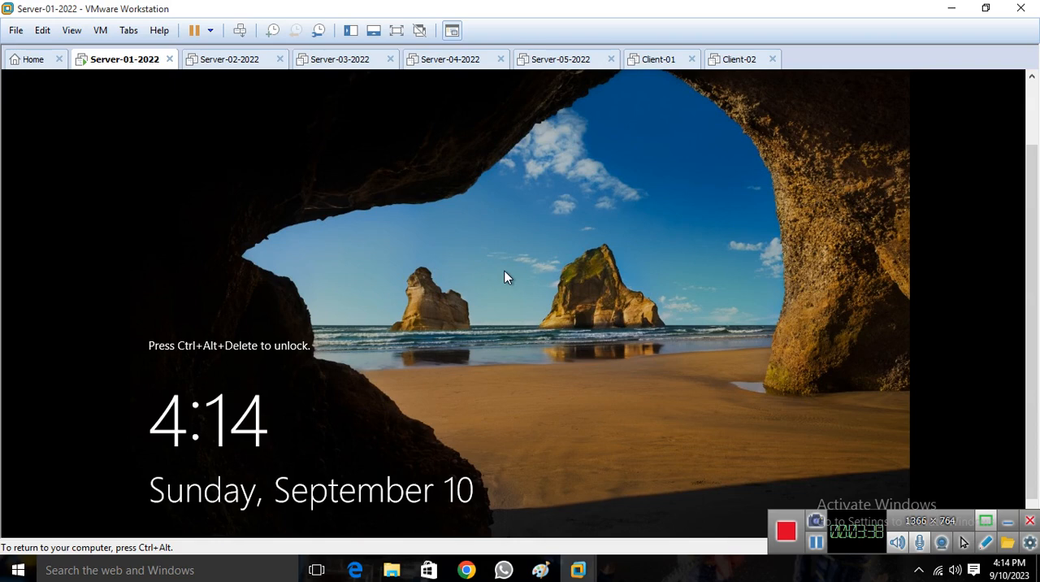
Unlock the server, sign in as Administrator with the account password, and close the Windows Admin Center message and Server Manager.
key("ctrl+alt+Insert")
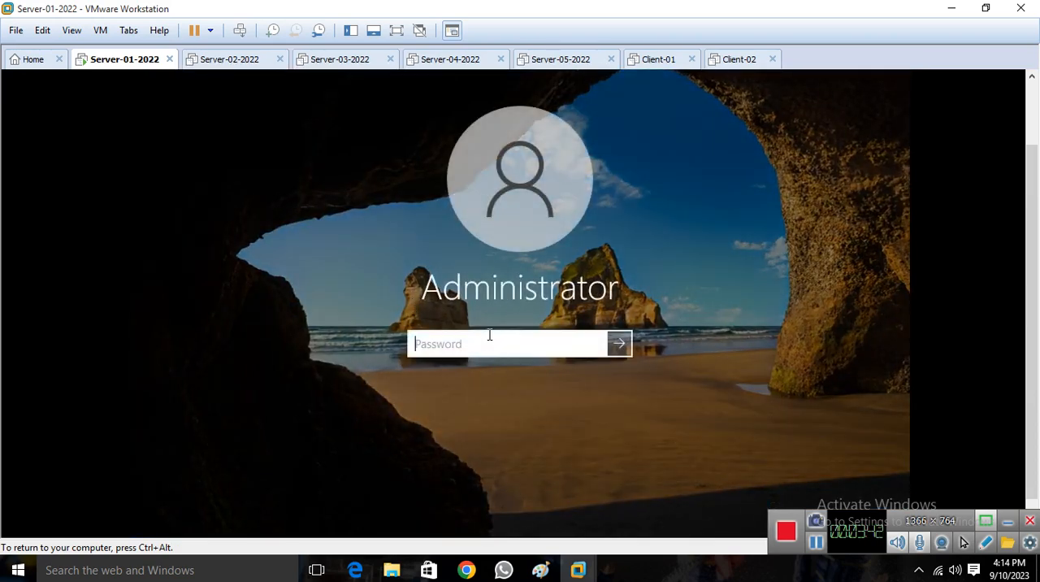
key("Return")
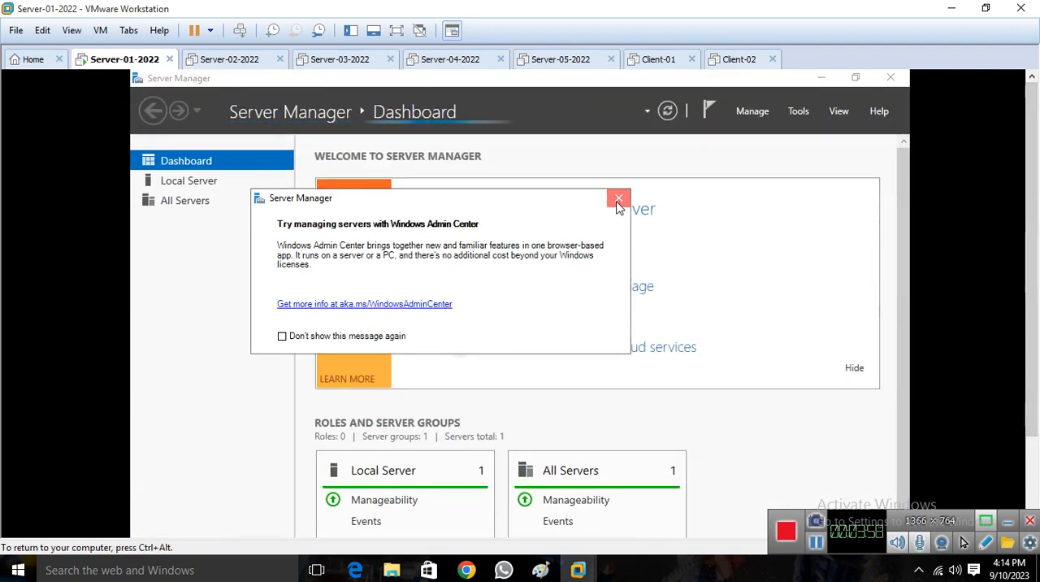
left_click(618, 200)
left_click(890, 81)
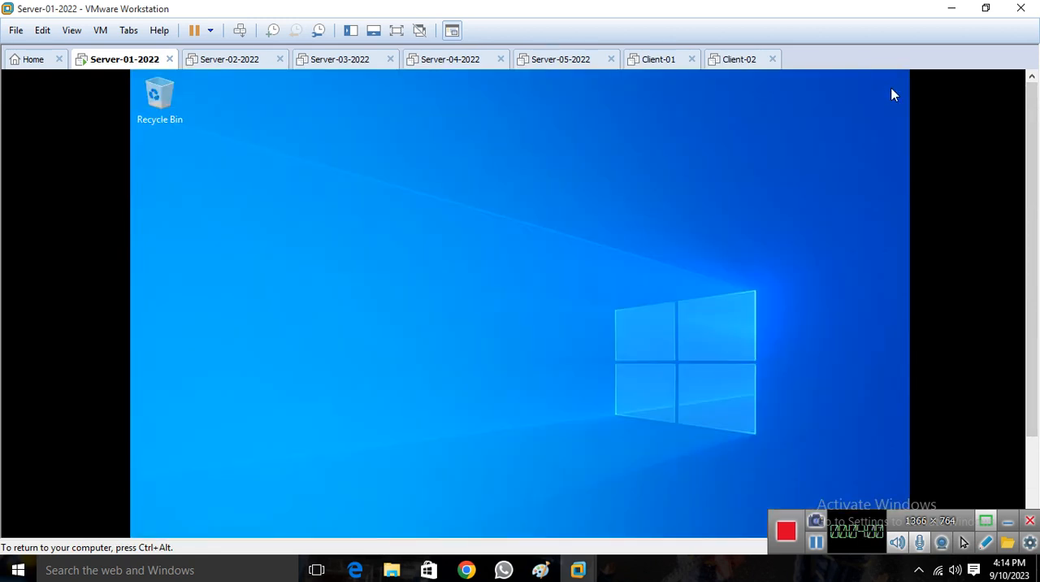